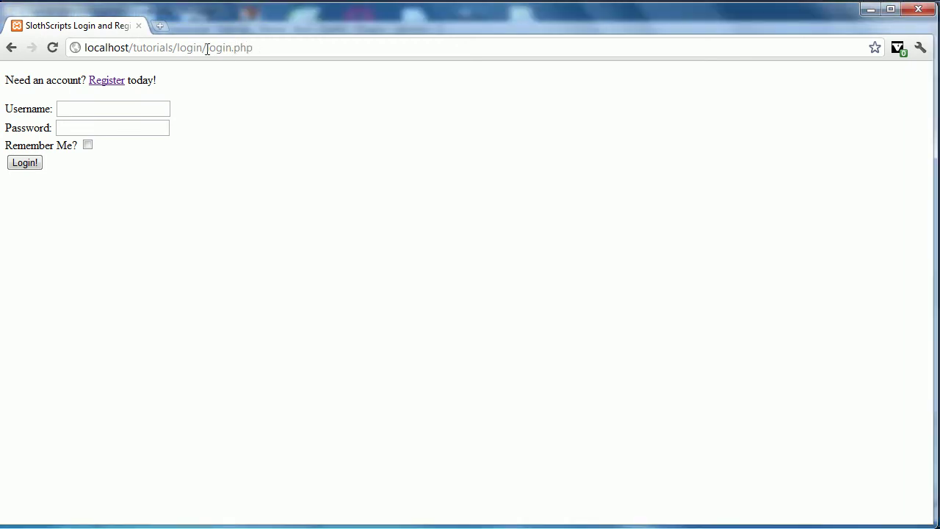
- Strip login.php from the localhost address to load the tutorials/login folder index
{"action": "double_click", "coordinate": [208, 48]}
{"action": "key", "text": "Delete"}
{"action": "key", "text": "Delete"}
{"action": "key", "text": "Delete"}
{"action": "key", "text": "Delete"}
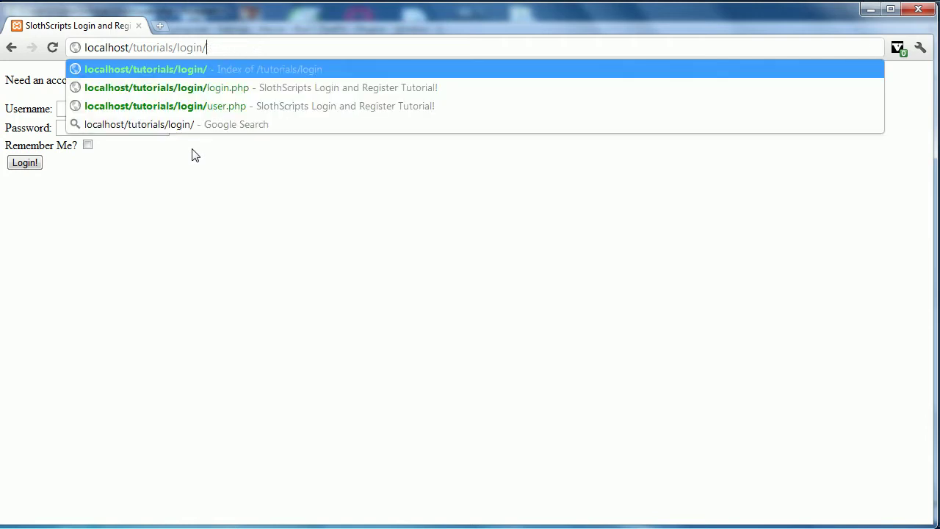
{"action": "key", "text": "Return"}
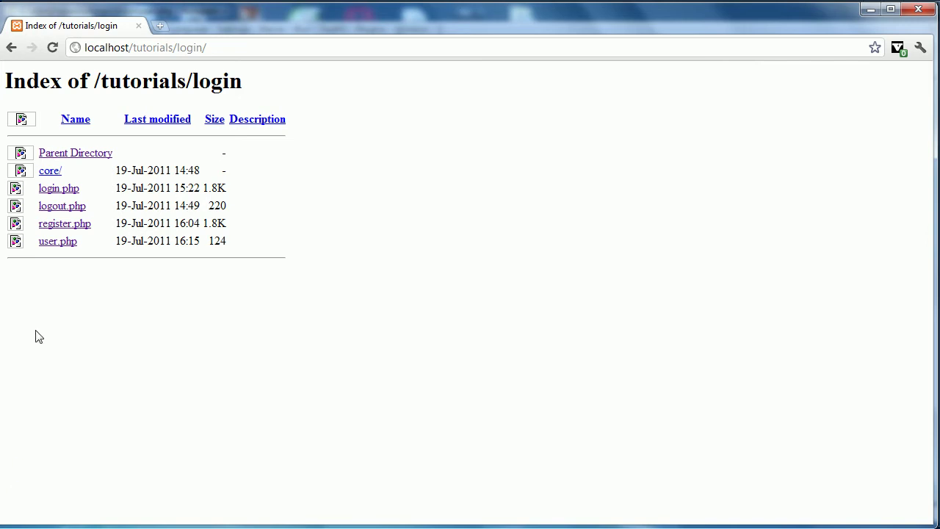
- Highlight the user.php and register.php entries in the listing, then open login.php
{"action": "left_click_drag", "start_coordinate": [128, 242], "coordinate": [227, 241]}
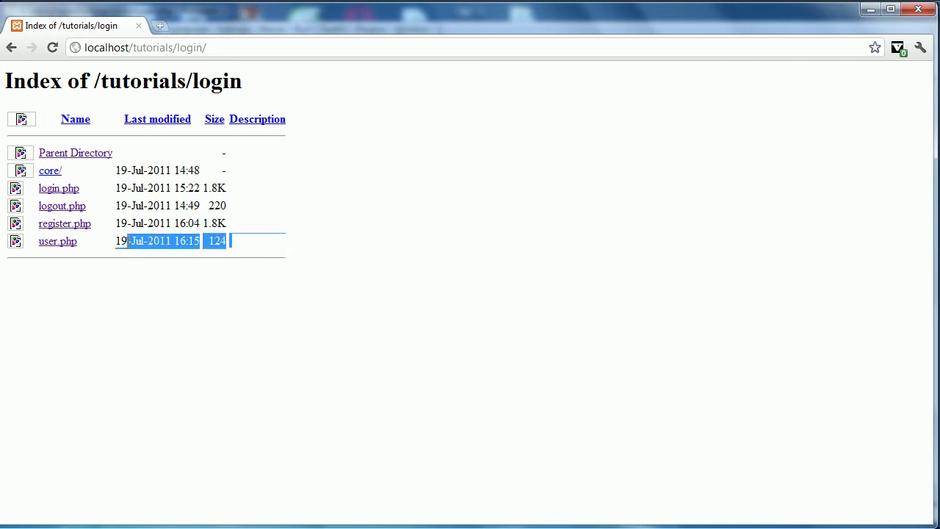
{"action": "left_click", "coordinate": [95, 258]}
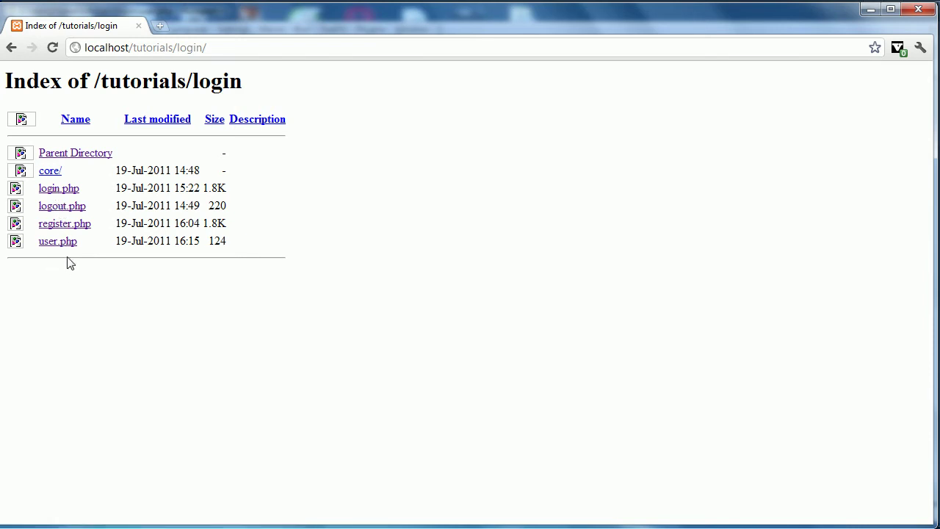
{"action": "mouse_move", "coordinate": [34, 252]}
{"action": "left_mouse_down"}
{"action": "mouse_move", "coordinate": [62, 235]}
{"action": "mouse_move", "coordinate": [77, 248]}
{"action": "mouse_move", "coordinate": [46, 250]}
{"action": "left_mouse_up"}
{"action": "left_click", "coordinate": [39, 278]}
{"action": "left_click_drag", "start_coordinate": [96, 222], "coordinate": [72, 205]}
{"action": "left_click", "coordinate": [190, 240]}
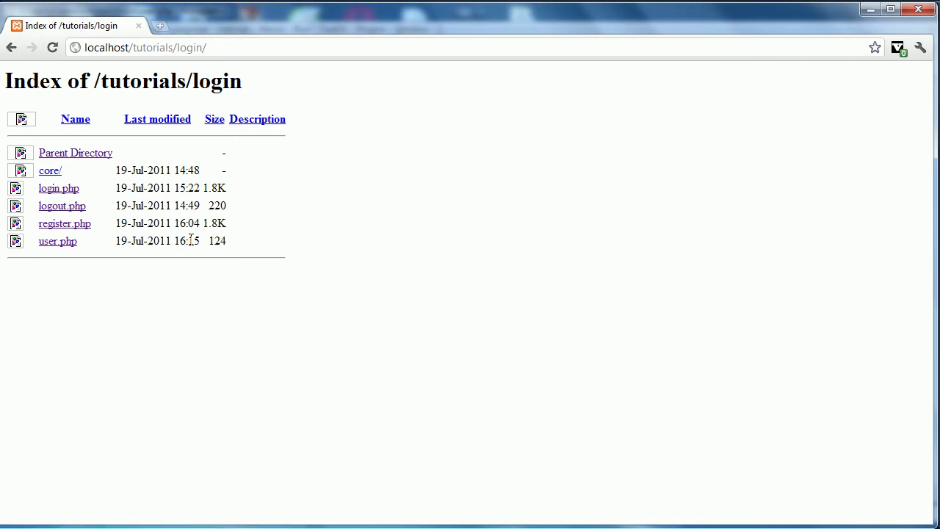
{"action": "left_click", "coordinate": [56, 192]}
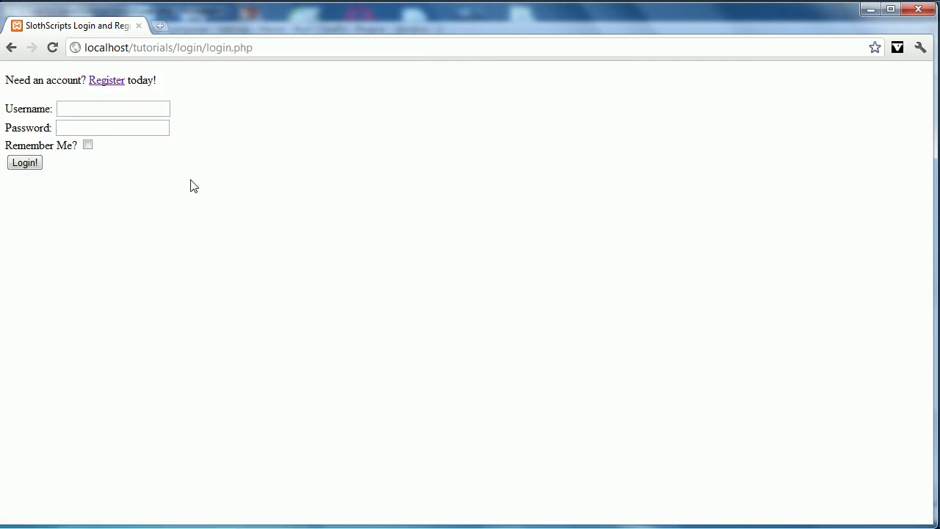
{"action": "left_click_drag", "start_coordinate": [203, 266], "coordinate": [2, 120]}
{"action": "left_click", "coordinate": [239, 248]}
{"action": "left_click_drag", "start_coordinate": [7, 82], "coordinate": [83, 79]}
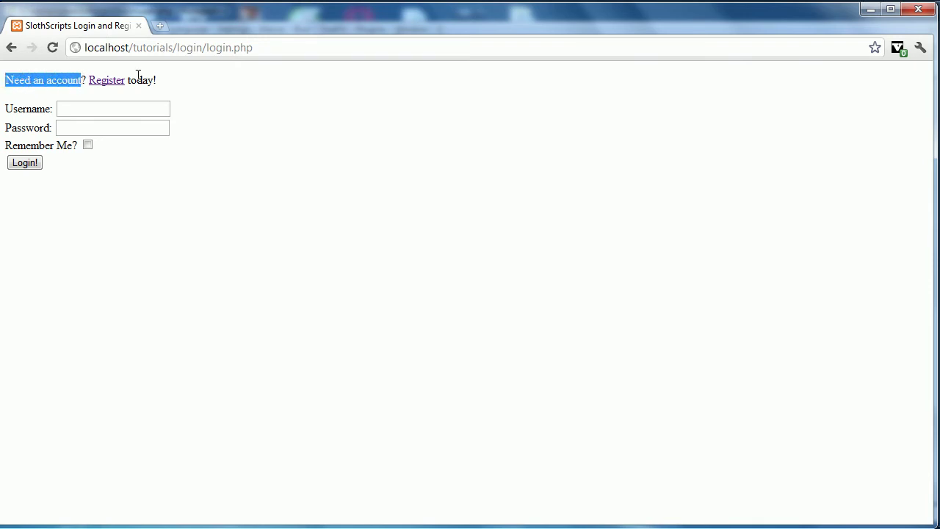
{"action": "left_click_drag", "start_coordinate": [166, 90], "coordinate": [79, 79]}
{"action": "left_click", "coordinate": [41, 108]}
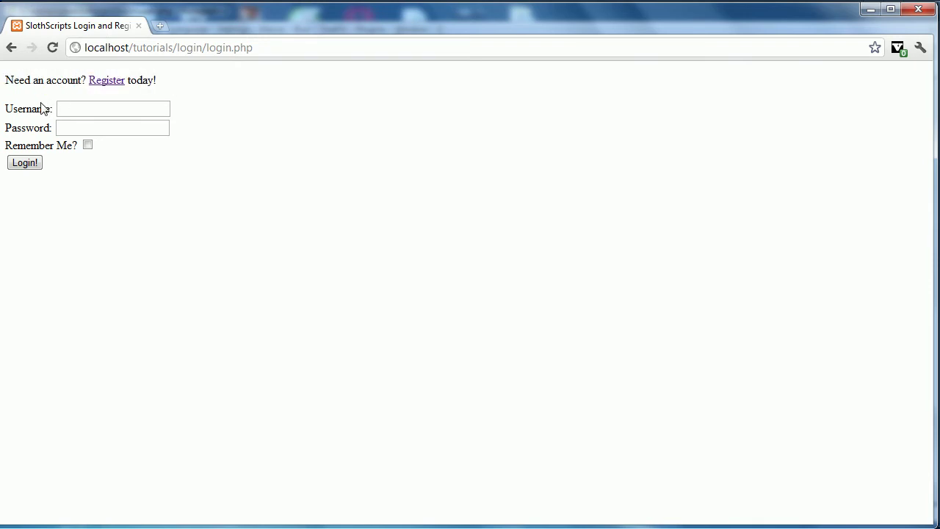
{"action": "double_click", "coordinate": [38, 109]}
{"action": "left_click", "coordinate": [41, 110]}
{"action": "left_click", "coordinate": [42, 128]}
{"action": "left_click", "coordinate": [42, 145]}
{"action": "left_click", "coordinate": [88, 145]}
{"action": "left_click", "coordinate": [52, 148]}
{"action": "left_click", "coordinate": [81, 147]}
- Try registering username Test with a password, getting 'That username is already in use.'
{"action": "left_click", "coordinate": [107, 82]}
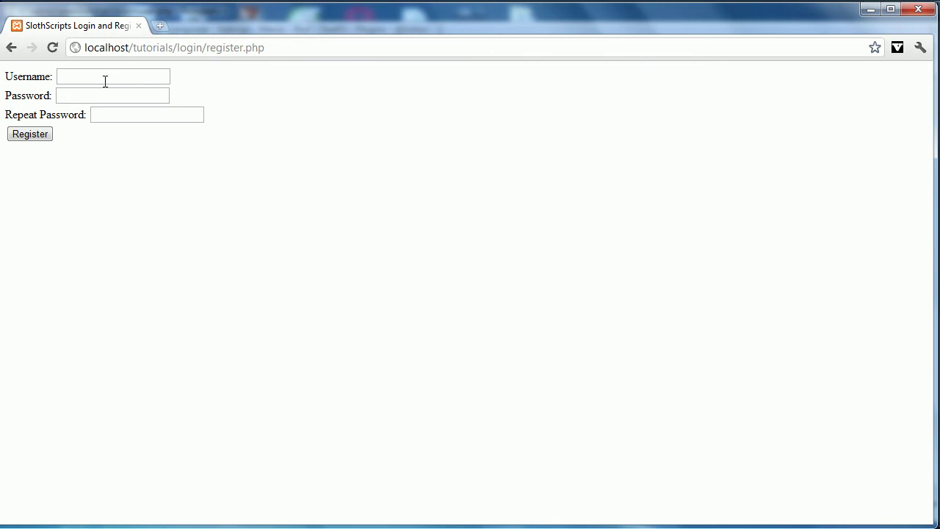
{"action": "left_click", "coordinate": [105, 82]}
{"action": "type", "text": "Te"}
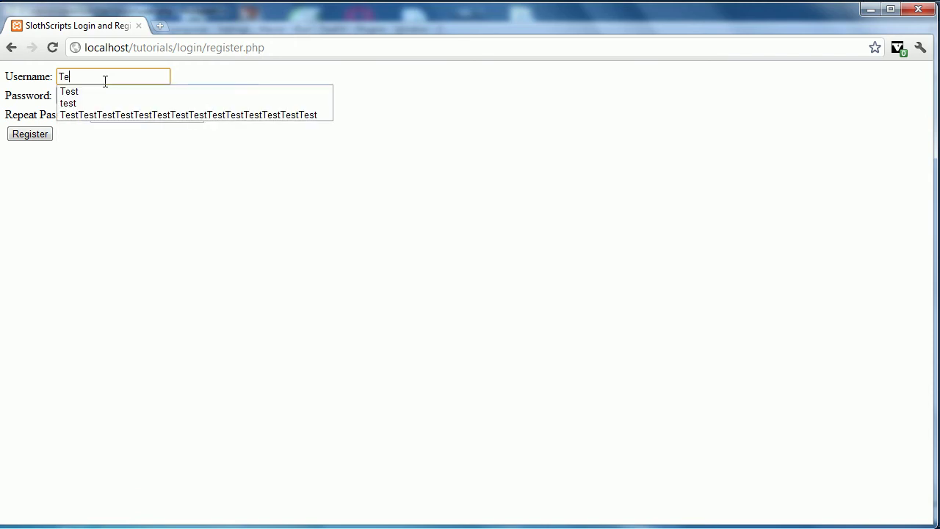
{"action": "type", "text": "st"}
{"action": "key", "text": "Tab"}
{"action": "key", "text": "Tab"}
{"action": "type", "text": "t"}
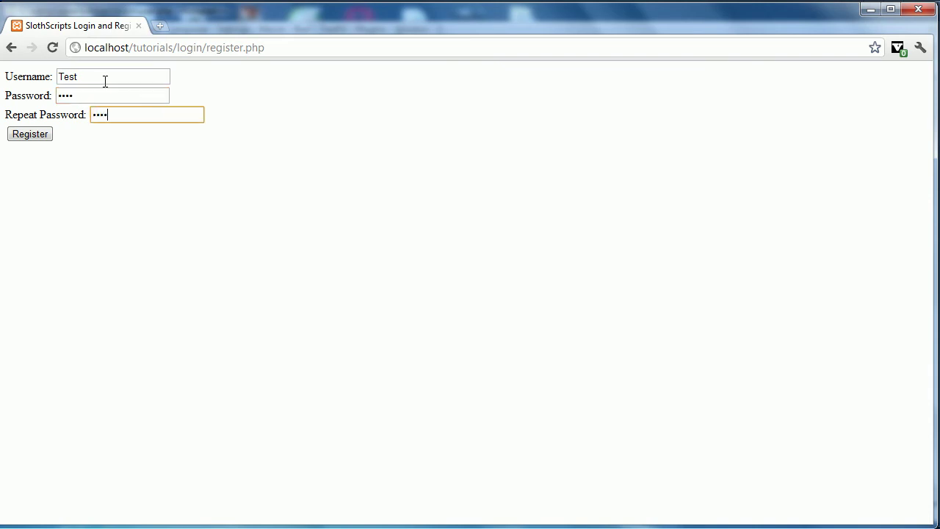
{"action": "left_click", "coordinate": [28, 137]}
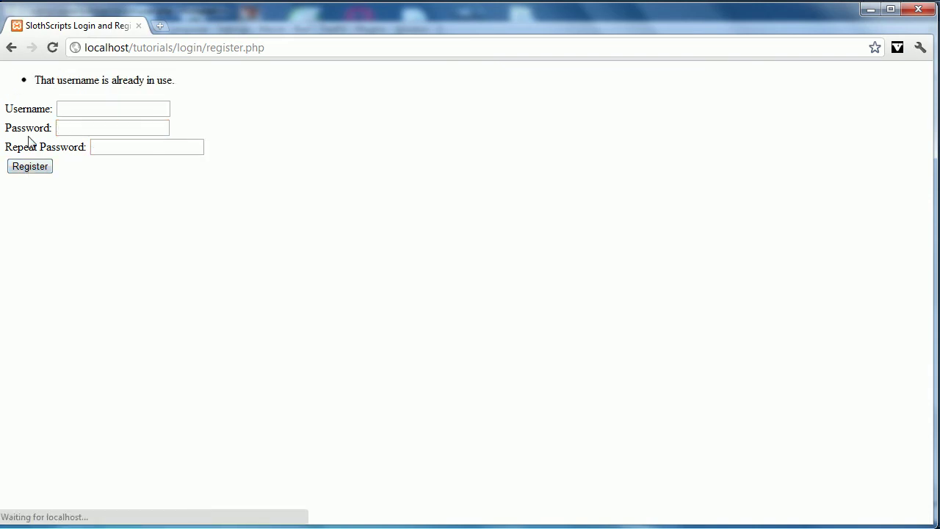
- Highlight the in-use error, then try registering User with mismatched passwords
{"action": "left_click_drag", "start_coordinate": [37, 81], "coordinate": [184, 95]}
{"action": "left_click", "coordinate": [185, 93]}
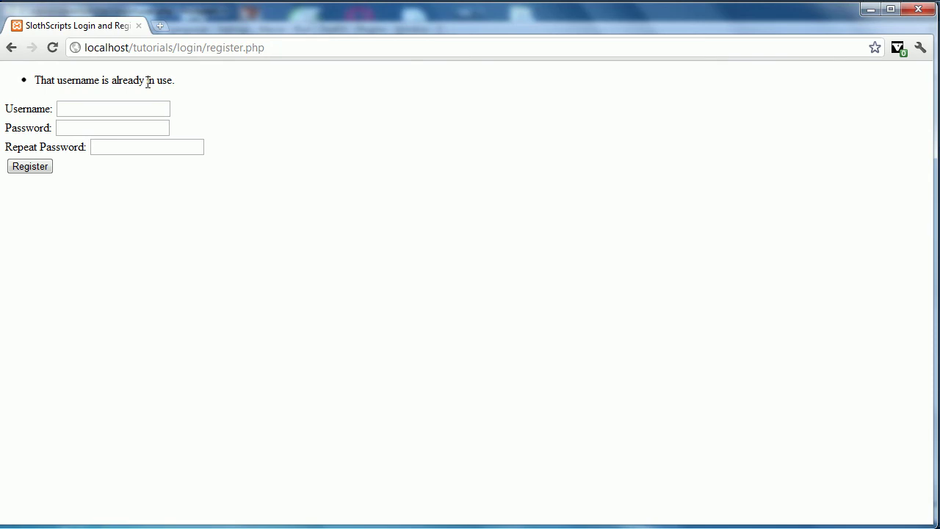
{"action": "double_click", "coordinate": [147, 82]}
{"action": "left_click", "coordinate": [143, 111]}
{"action": "type", "text": "User"}
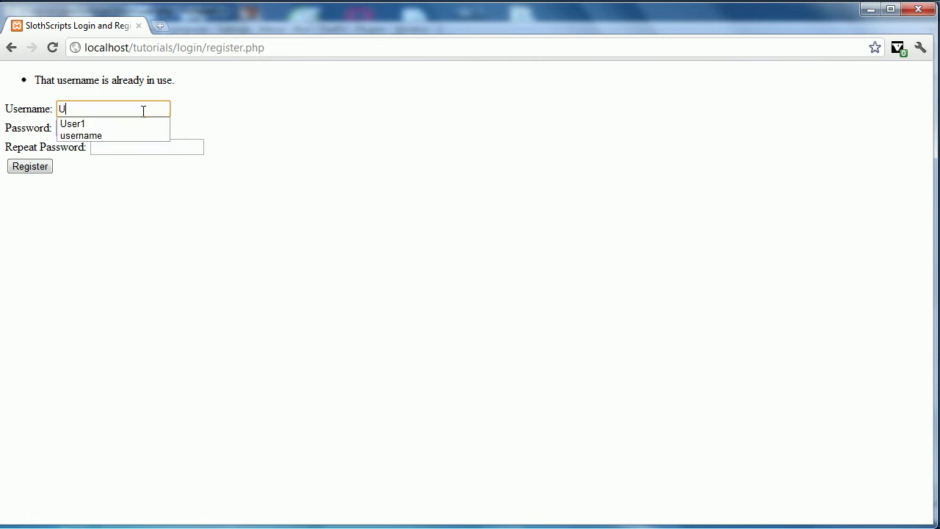
{"action": "key", "text": "Tab"}
{"action": "type", "text": "pass"}
{"action": "key", "text": "Tab"}
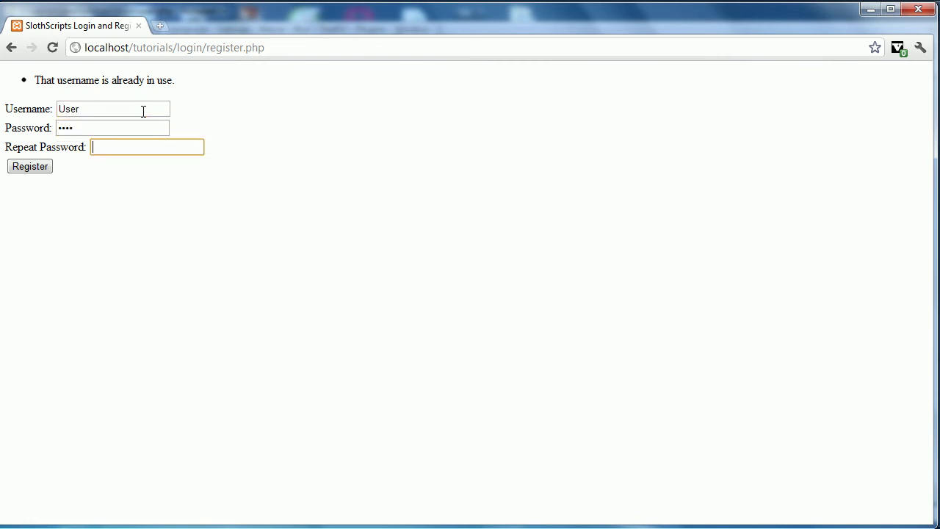
{"action": "left_click", "coordinate": [46, 169]}
- Register the account Username with matching passwords, returning to the login form
{"action": "left_click_drag", "start_coordinate": [38, 82], "coordinate": [229, 98]}
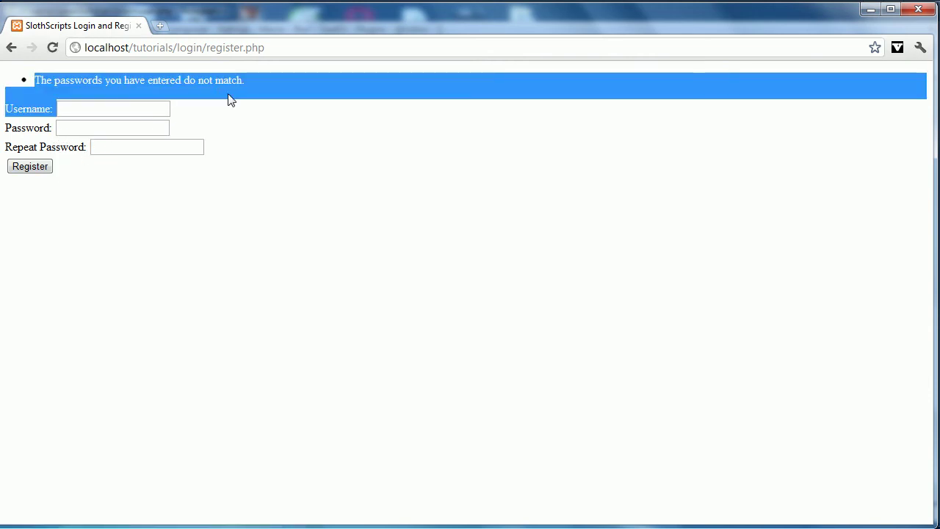
{"action": "left_click", "coordinate": [126, 105]}
{"action": "type", "text": "Username"}
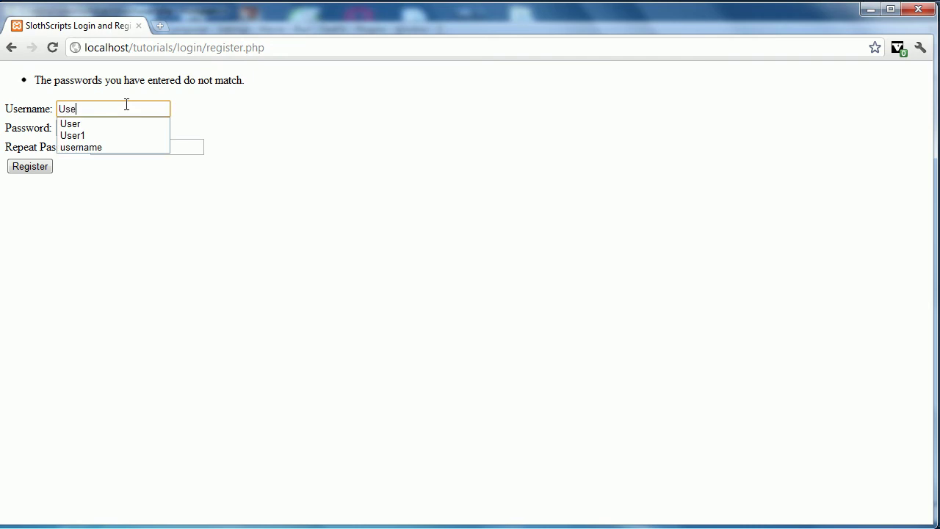
{"action": "key", "text": "Tab"}
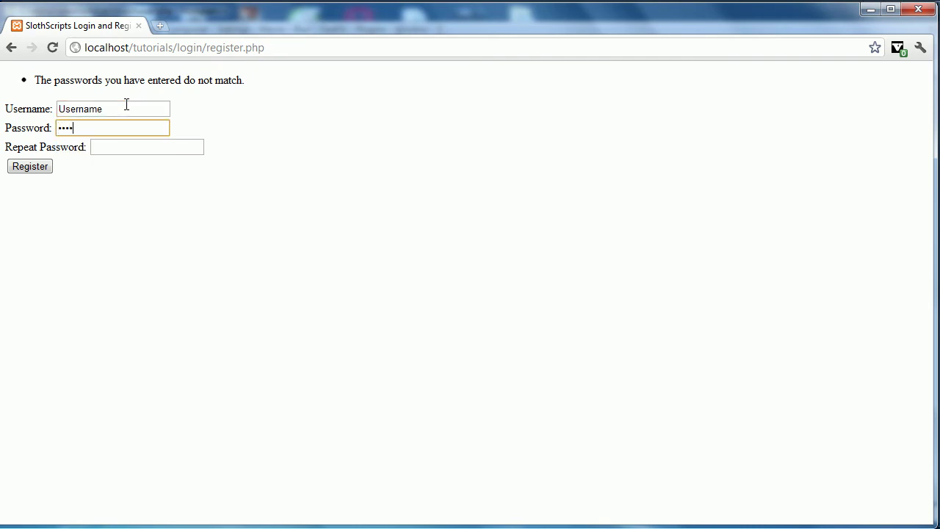
{"action": "key", "text": "Tab"}
{"action": "type", "text": "p"}
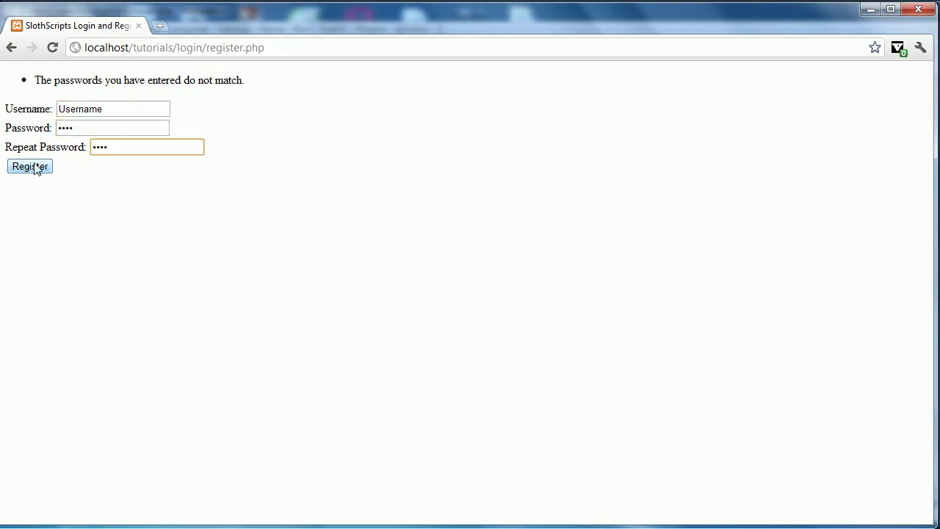
{"action": "left_click", "coordinate": [32, 166]}
{"action": "left_click", "coordinate": [131, 108]}
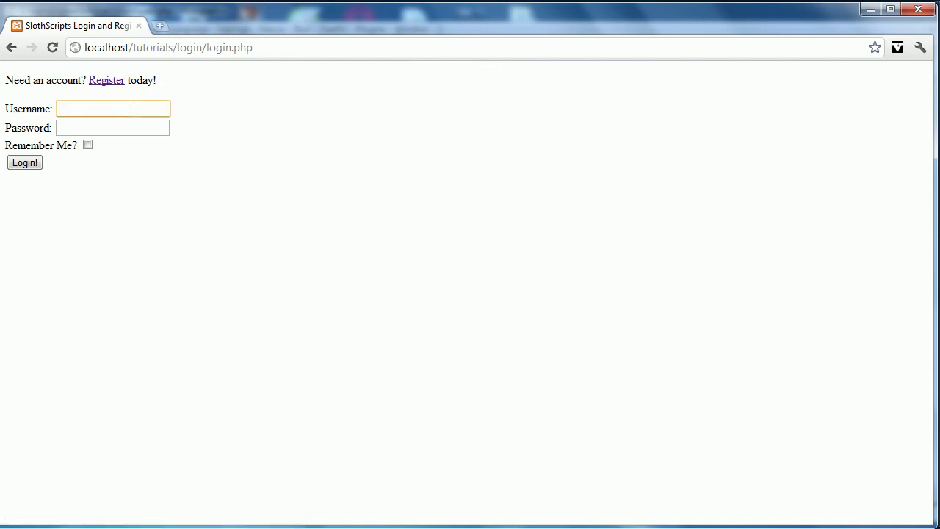
- Log in with username Username and its password
{"action": "type", "text": "Username"}
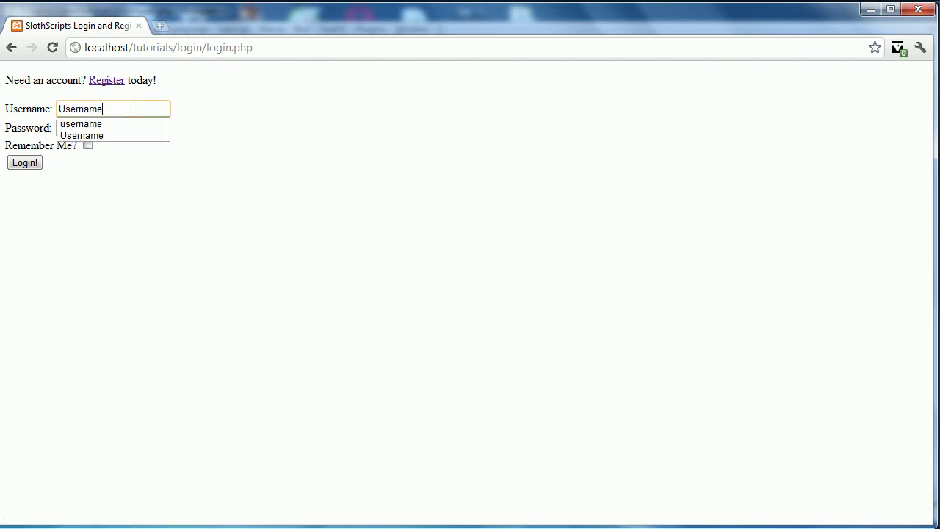
{"action": "key", "text": "Tab"}
{"action": "type", "text": "p"}
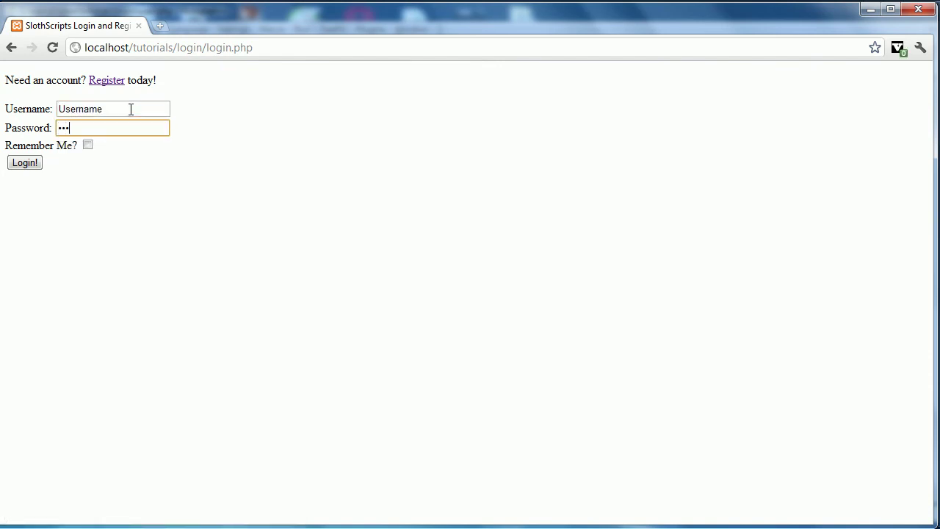
{"action": "left_click", "coordinate": [31, 164]}
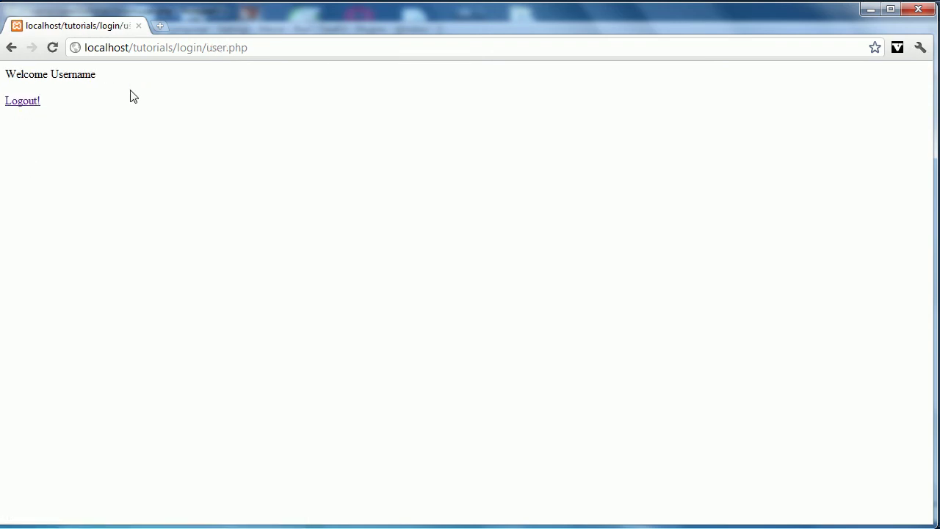
- Highlight parts of the 'Welcome Username' greeting on user.php
{"action": "left_click_drag", "start_coordinate": [95, 73], "coordinate": [28, 73]}
{"action": "left_click", "coordinate": [48, 73]}
{"action": "double_click", "coordinate": [84, 74]}
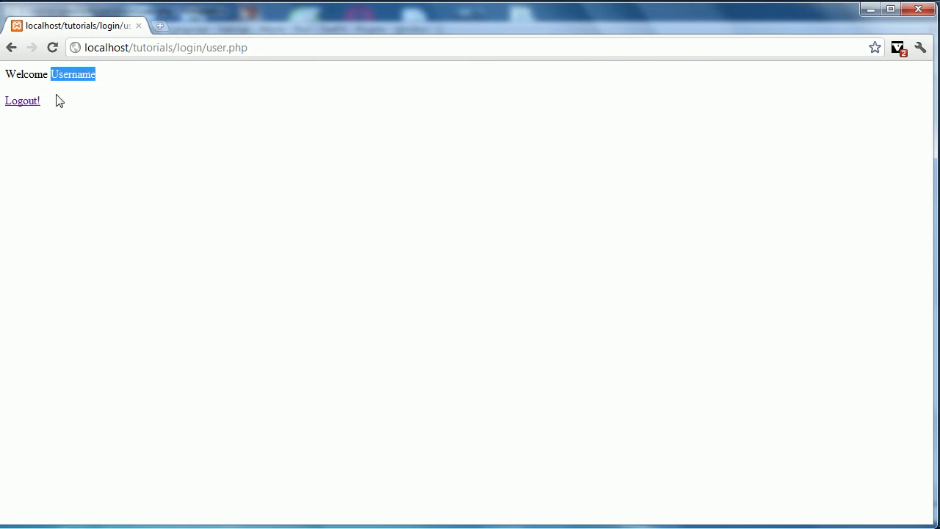
{"action": "left_click", "coordinate": [28, 77]}
{"action": "double_click", "coordinate": [29, 75]}
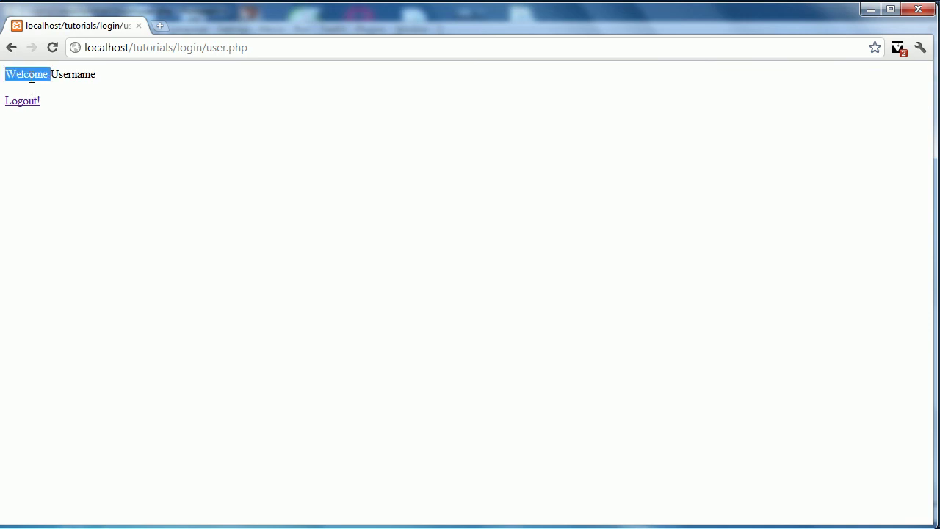
{"action": "left_click", "coordinate": [83, 117]}
{"action": "left_click_drag", "start_coordinate": [86, 77], "coordinate": [3, 87]}
{"action": "left_click", "coordinate": [35, 73]}
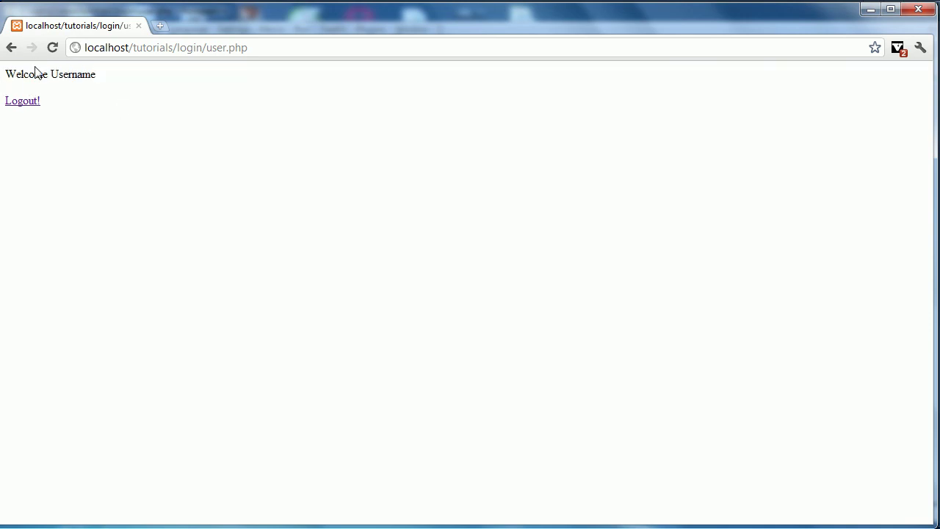
{"action": "double_click", "coordinate": [36, 74]}
{"action": "left_click", "coordinate": [69, 80]}
{"action": "double_click", "coordinate": [71, 80]}
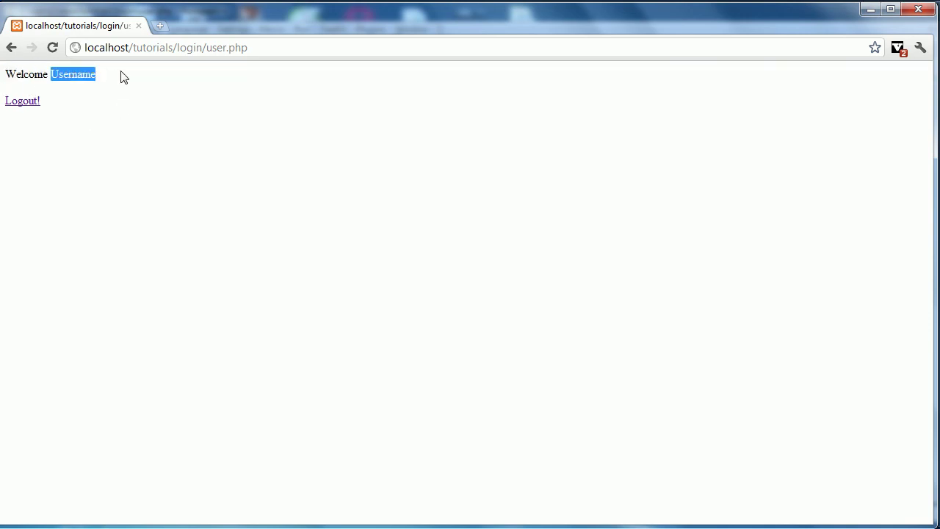
{"action": "left_click_drag", "start_coordinate": [91, 75], "coordinate": [2, 77]}
{"action": "left_click", "coordinate": [103, 87]}
{"action": "triple_click", "coordinate": [71, 83]}
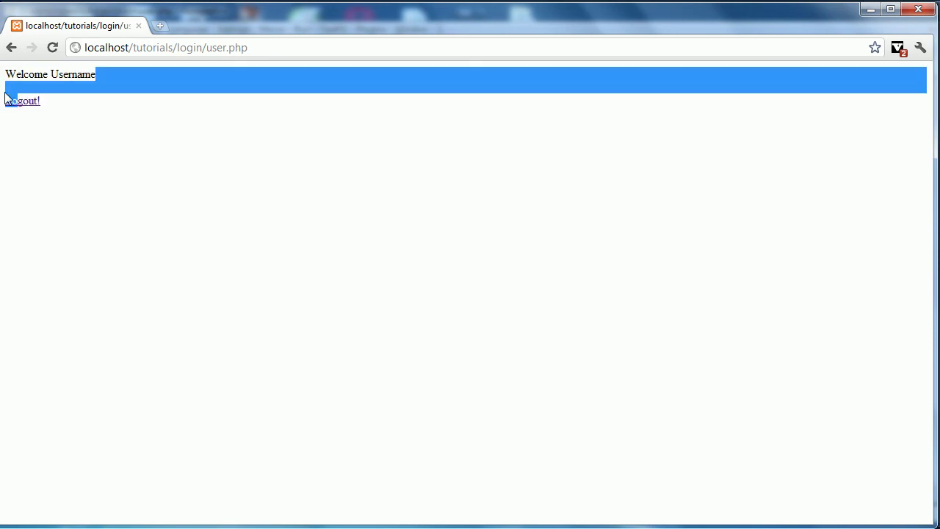
{"action": "left_click", "coordinate": [85, 101]}
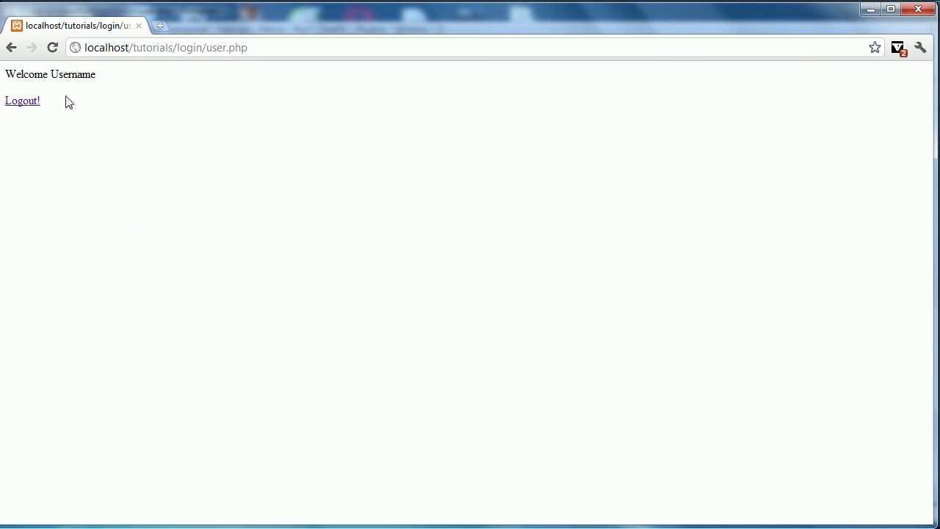
- Confirm login.php and an edited register address both redirect to user.php while logged in
{"action": "double_click", "coordinate": [220, 47]}
{"action": "type", "text": "login"}
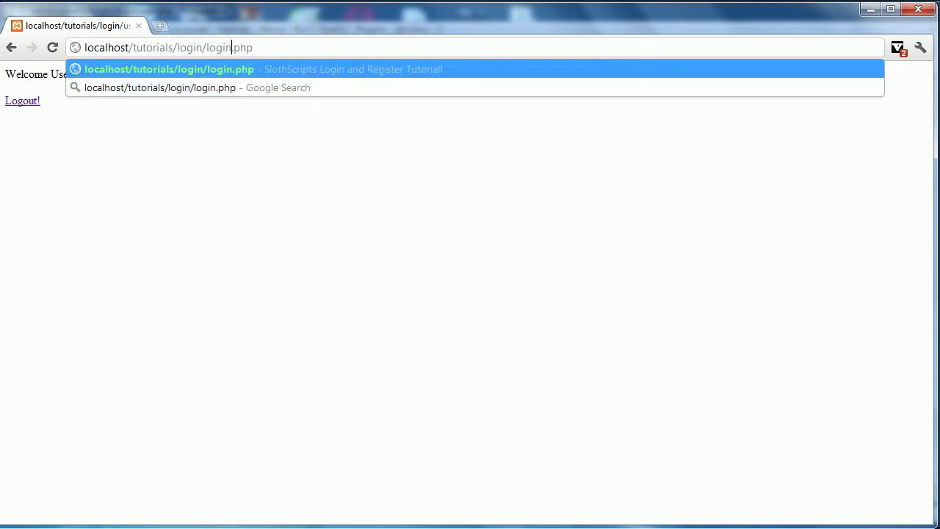
{"action": "key", "text": "Return"}
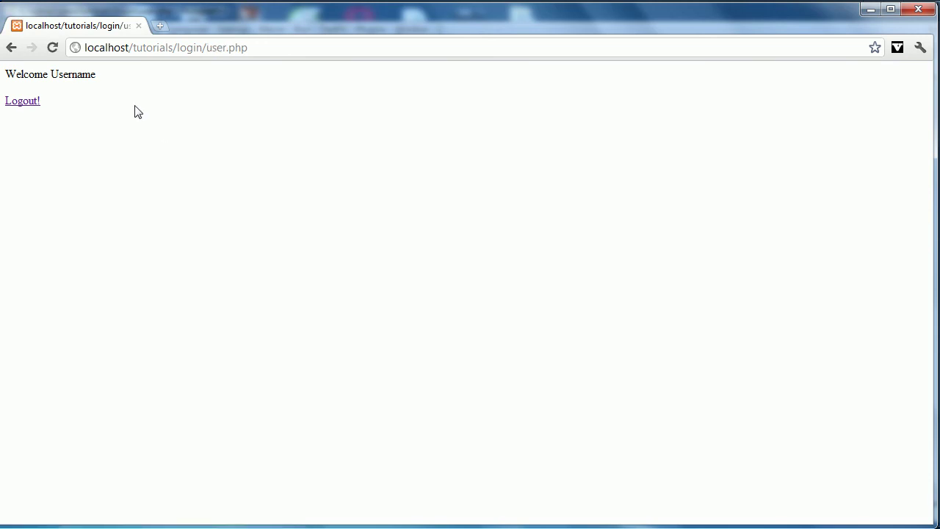
{"action": "left_click", "coordinate": [216, 47]}
{"action": "double_click", "coordinate": [216, 47]}
{"action": "type", "text": "regi"}
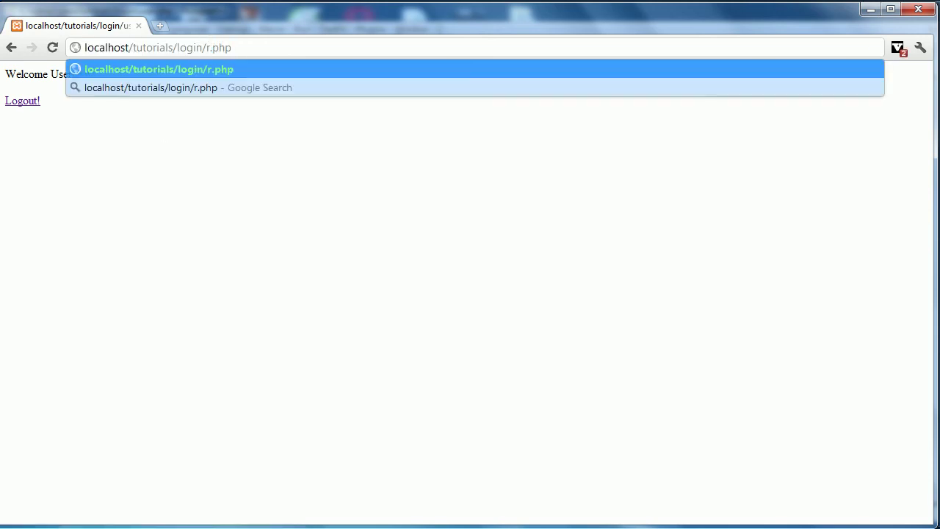
{"action": "key", "text": "Return"}
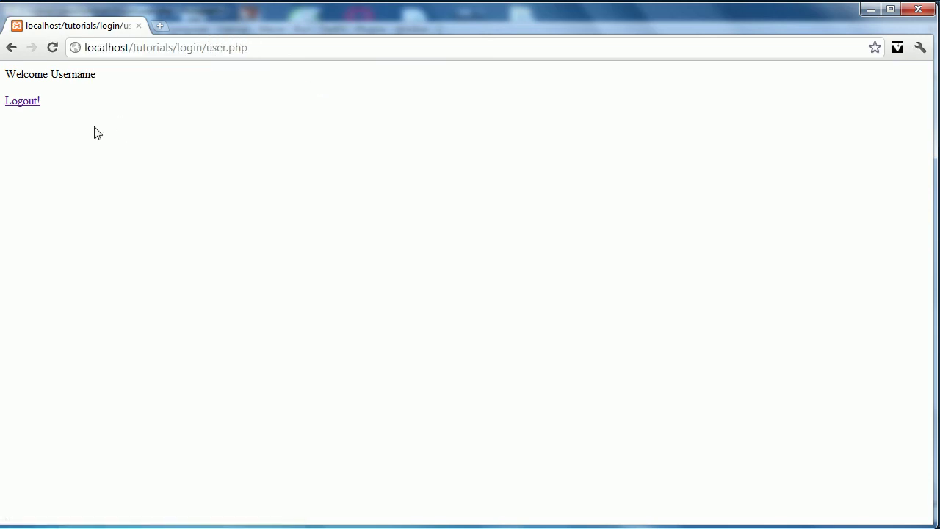
- Log out, then confirm user.php redirects back to login.php
{"action": "left_click", "coordinate": [26, 103]}
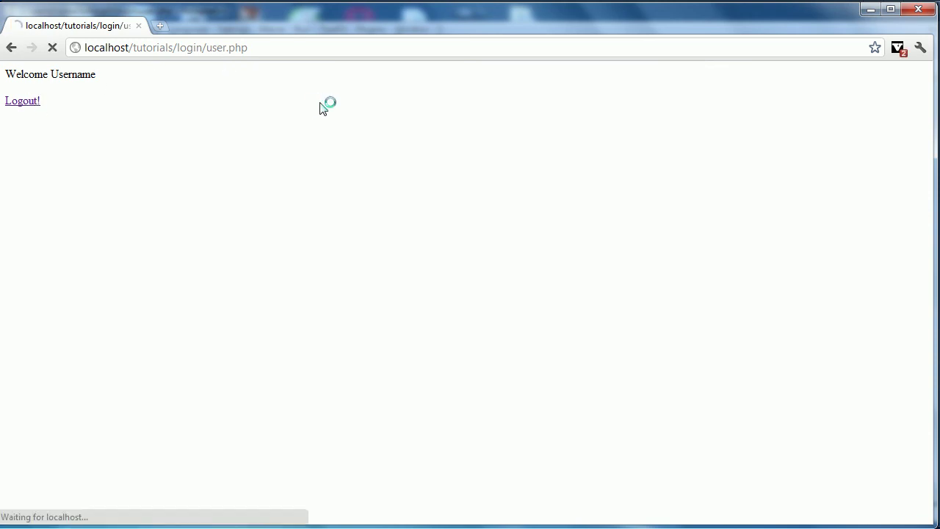
{"action": "double_click", "coordinate": [220, 47]}
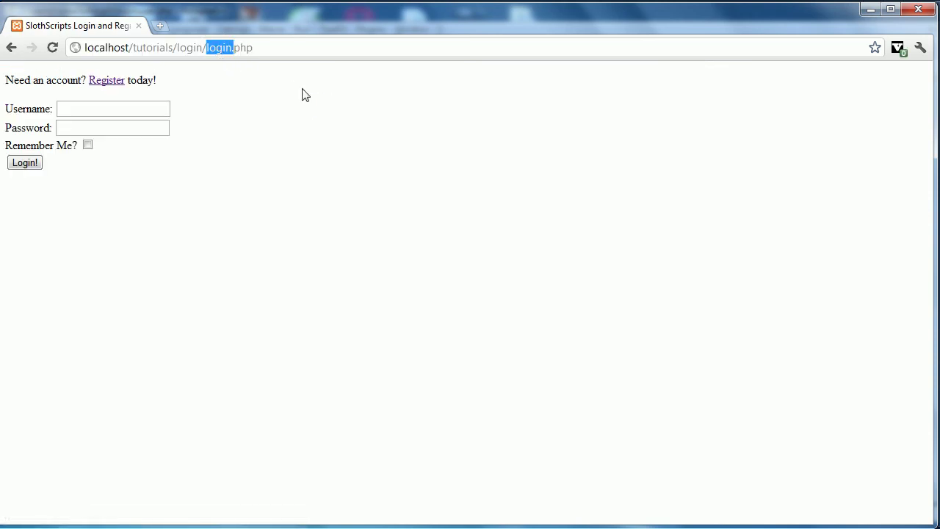
{"action": "type", "text": "user"}
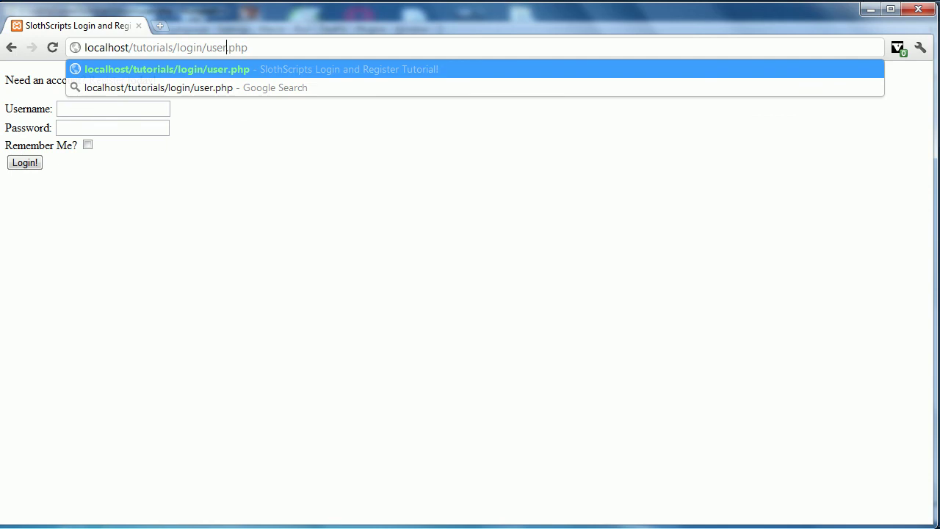
{"action": "key", "text": "Return"}
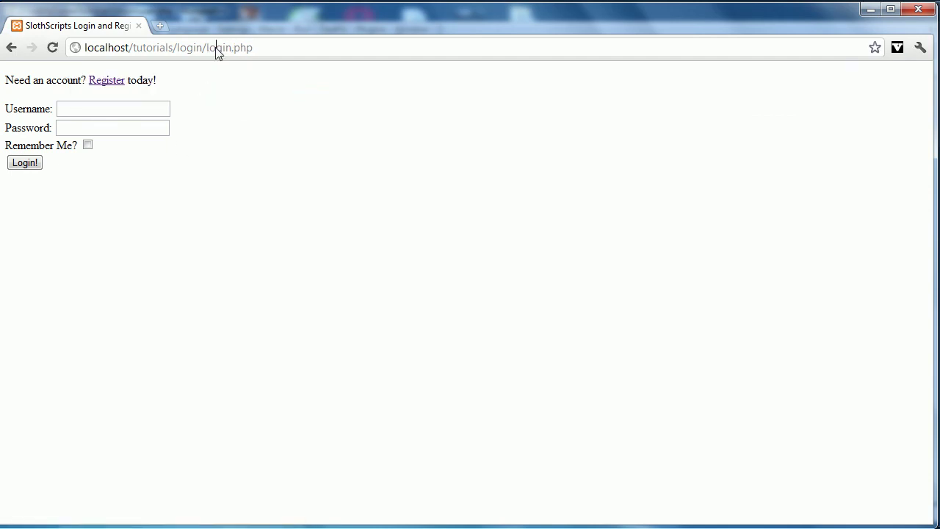
{"action": "double_click", "coordinate": [216, 47]}
{"action": "left_click", "coordinate": [255, 171]}
- Log in as Test with Remember Me ticked
{"action": "left_click", "coordinate": [116, 103]}
{"action": "type", "text": "Test"}
{"action": "key", "text": "Tab"}
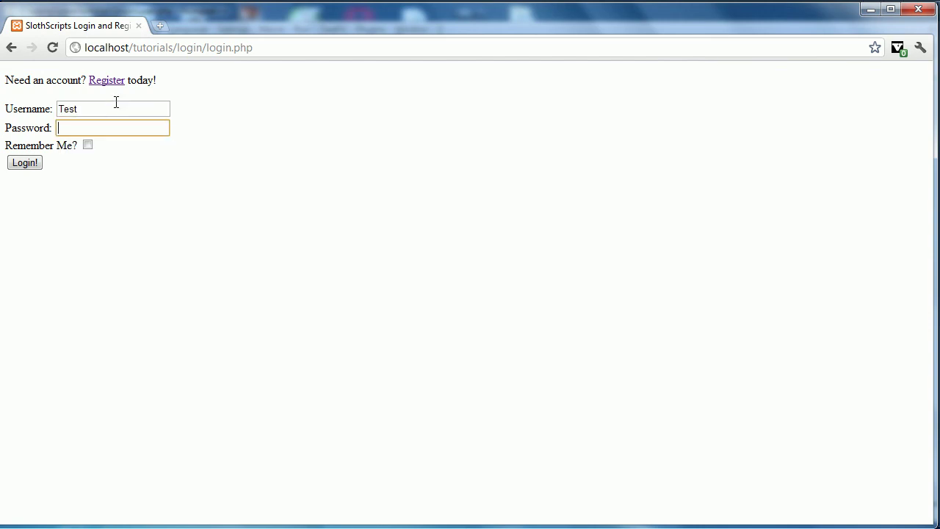
{"action": "left_click", "coordinate": [88, 146]}
{"action": "left_click", "coordinate": [39, 167]}
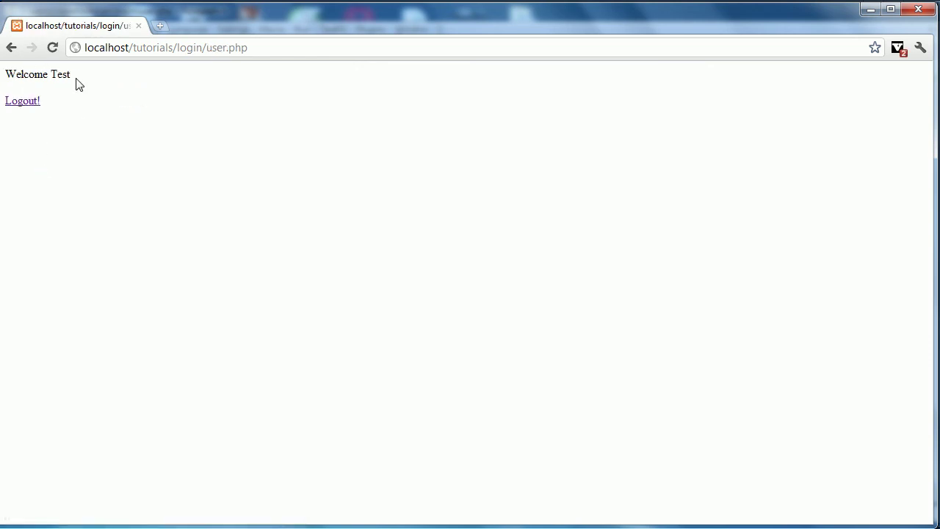
- Highlight the 'Welcome Test' greeting and the name Test
{"action": "left_click_drag", "start_coordinate": [73, 77], "coordinate": [5, 75]}
{"action": "left_click", "coordinate": [95, 155]}
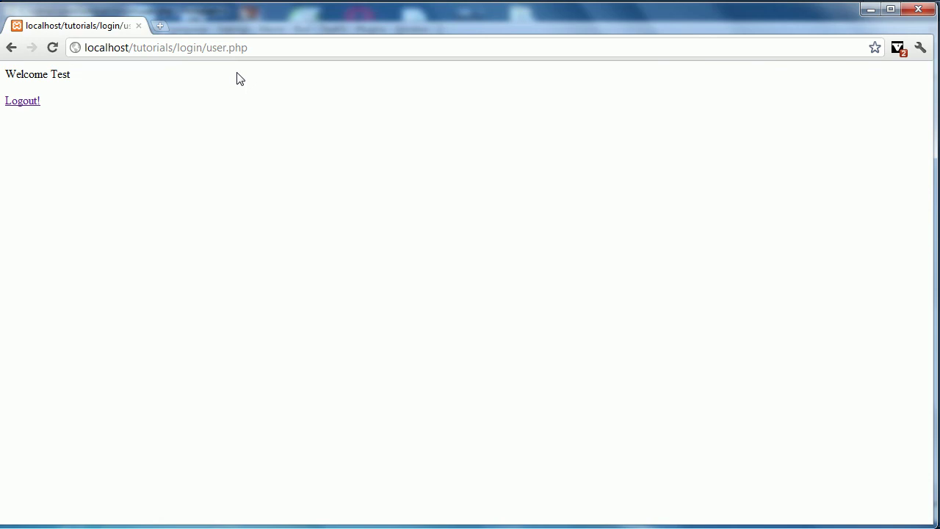
{"action": "double_click", "coordinate": [62, 76]}
{"action": "left_click", "coordinate": [96, 160]}
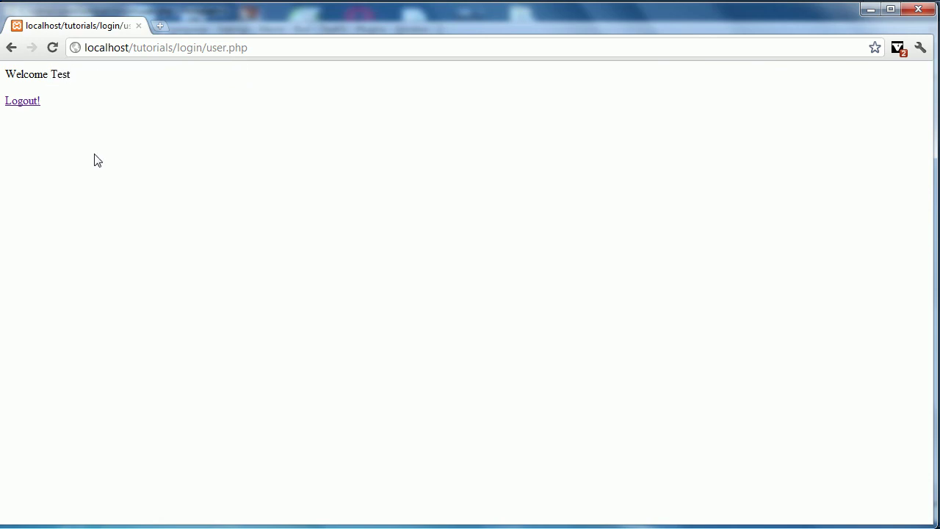